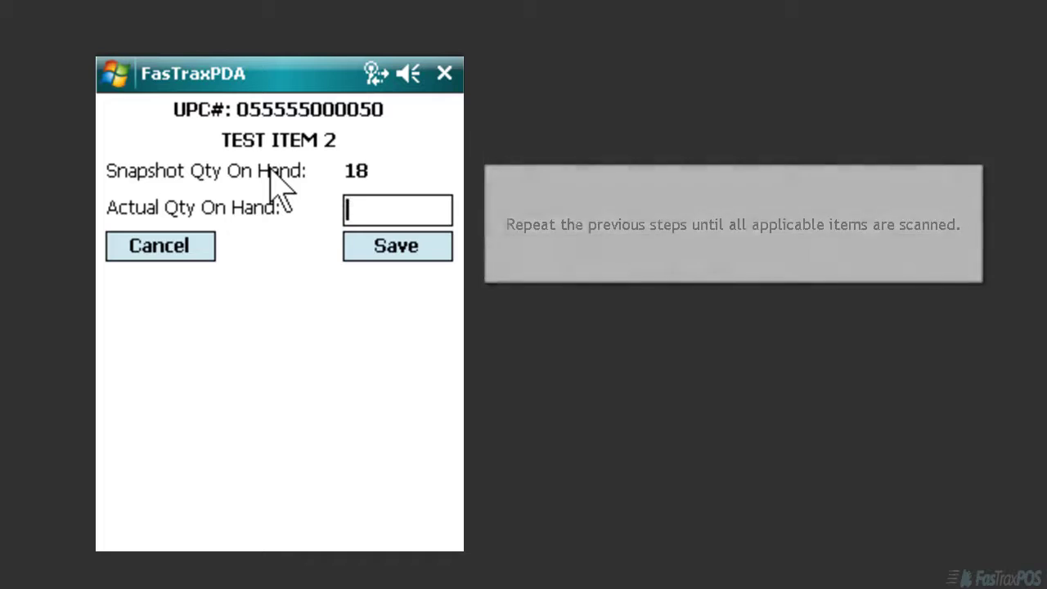
# Save an actual on-hand quantity of 18 for TEST ITEM 2, then select Floor Mode
pyautogui.write('18')
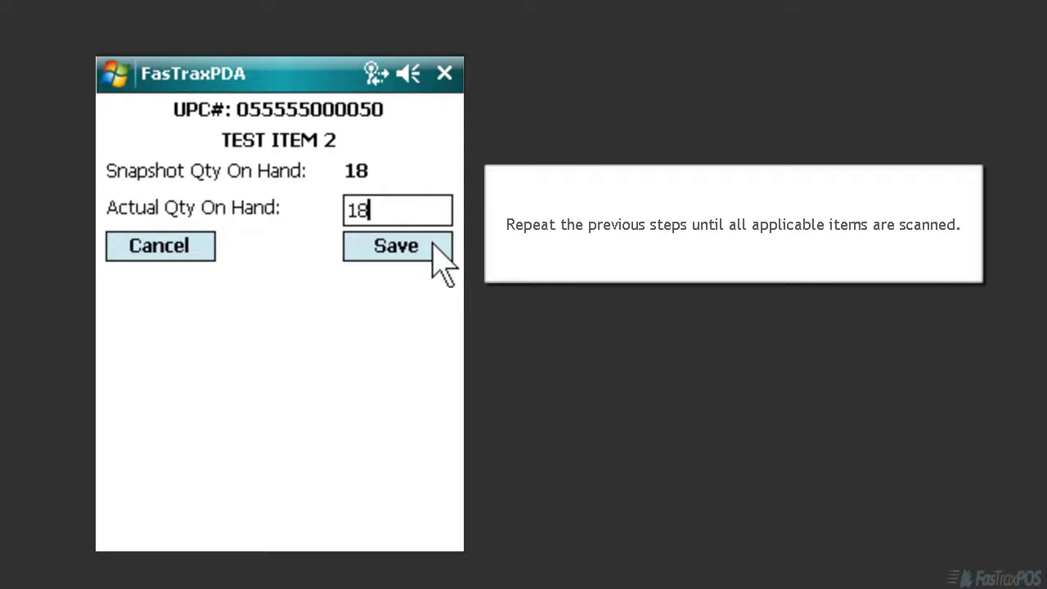
pyautogui.click(434, 241)
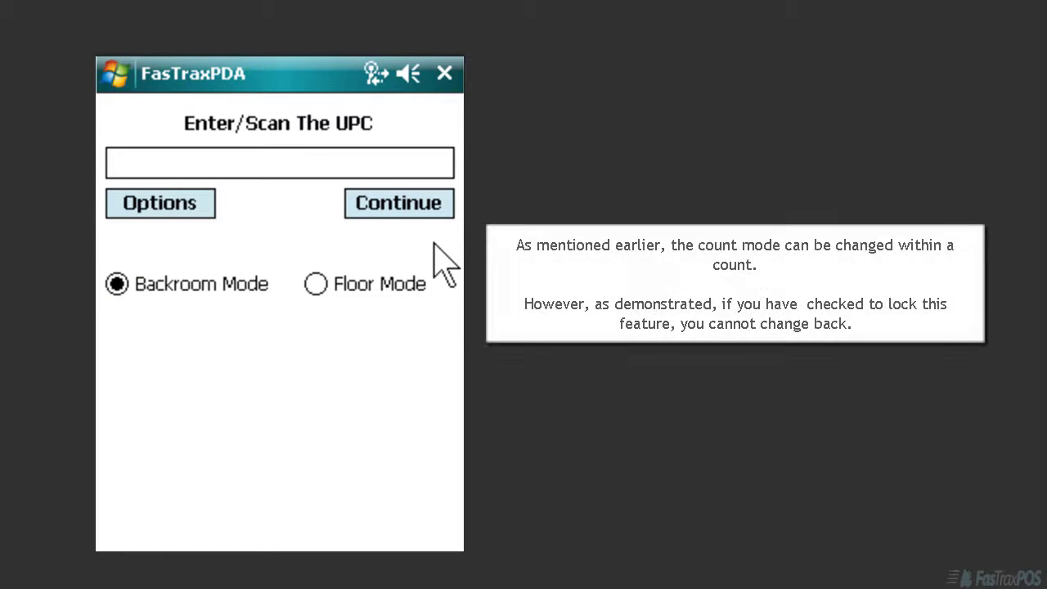
pyautogui.click(316, 284)
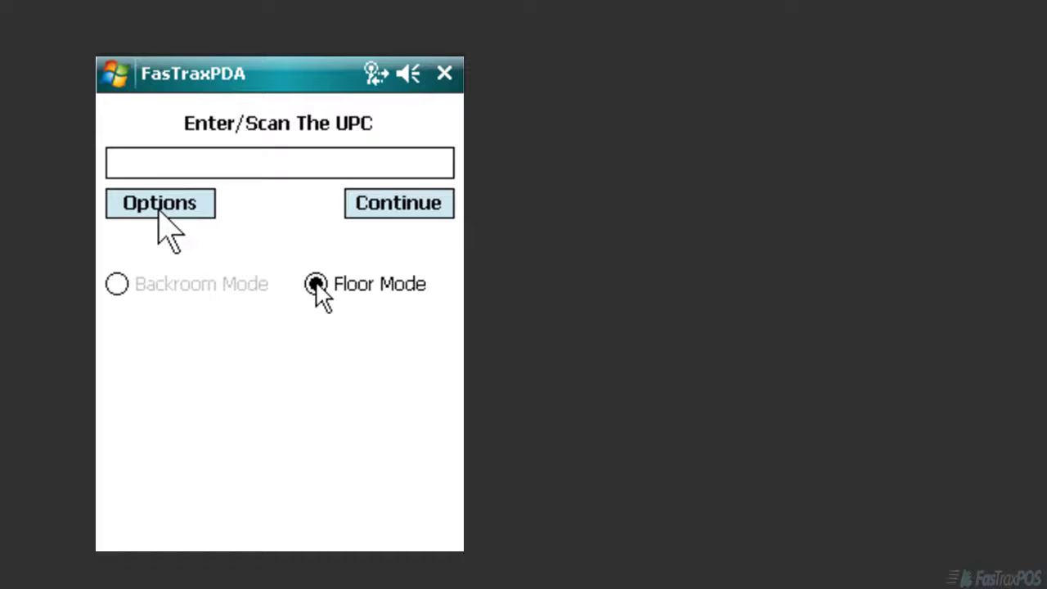
# From the count Options, show the previously scanned items (TEST ITEM 2 and Test Item)
pyautogui.click(159, 210)
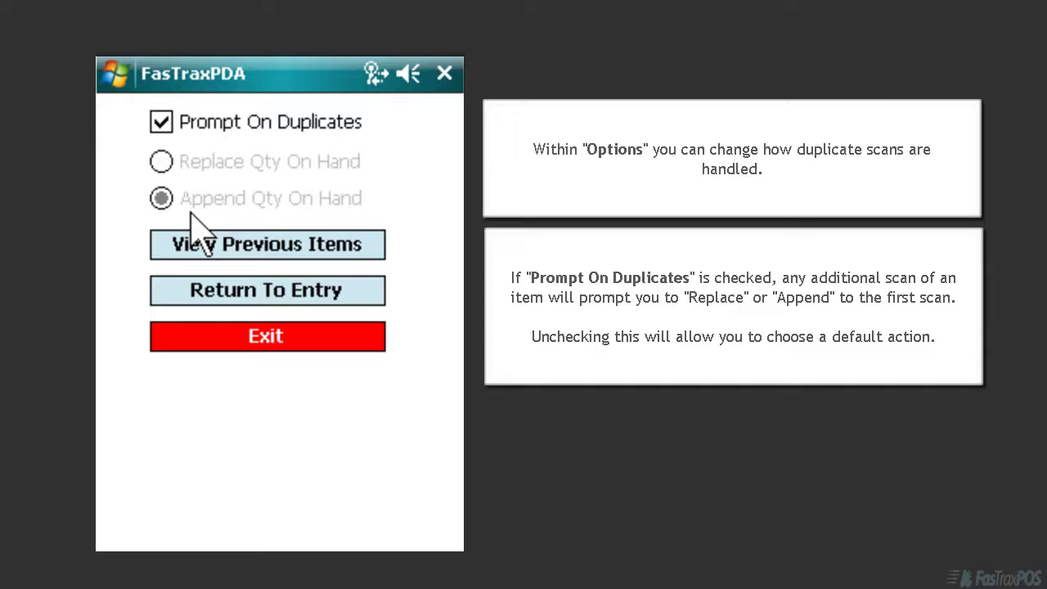
pyautogui.click(263, 252)
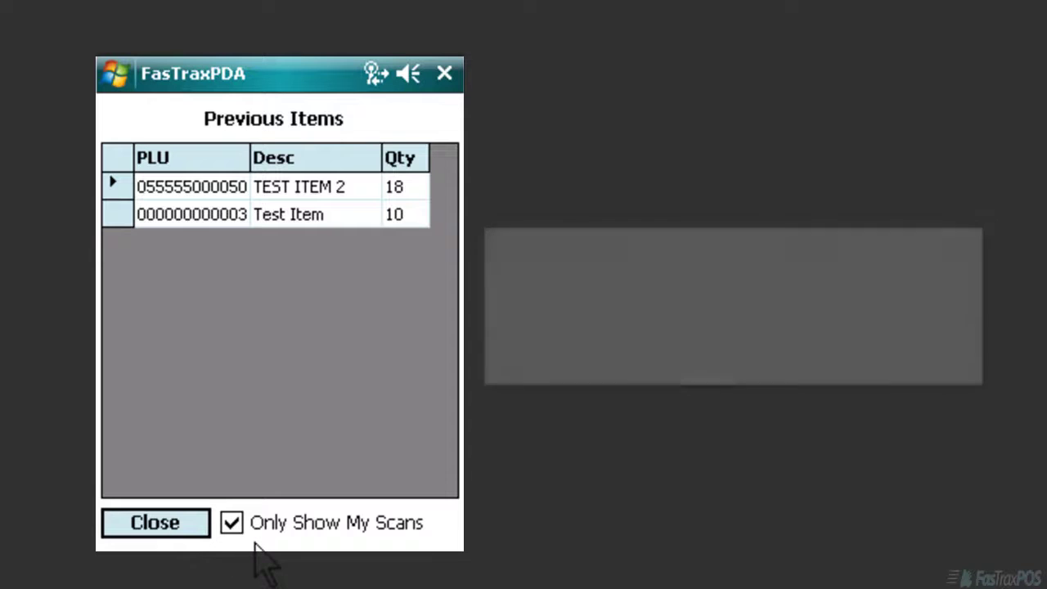
# Close the Previous Items list showing TEST ITEM 2 (18) and Test Item (10)
pyautogui.click(153, 527)
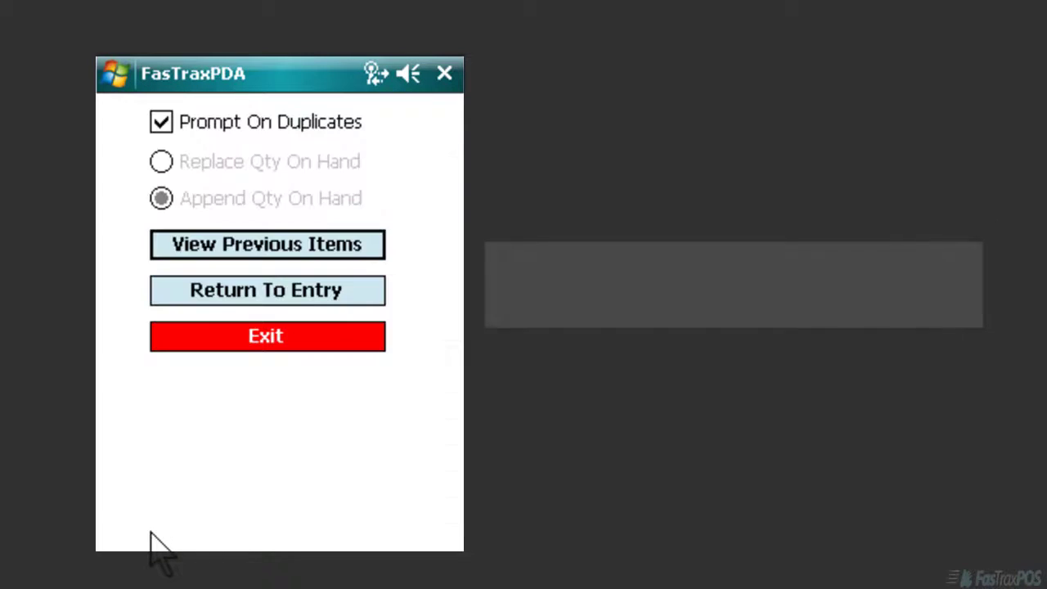
# Exit the count and answer Yes in the Exit? dialog so it stays open
pyautogui.click(274, 344)
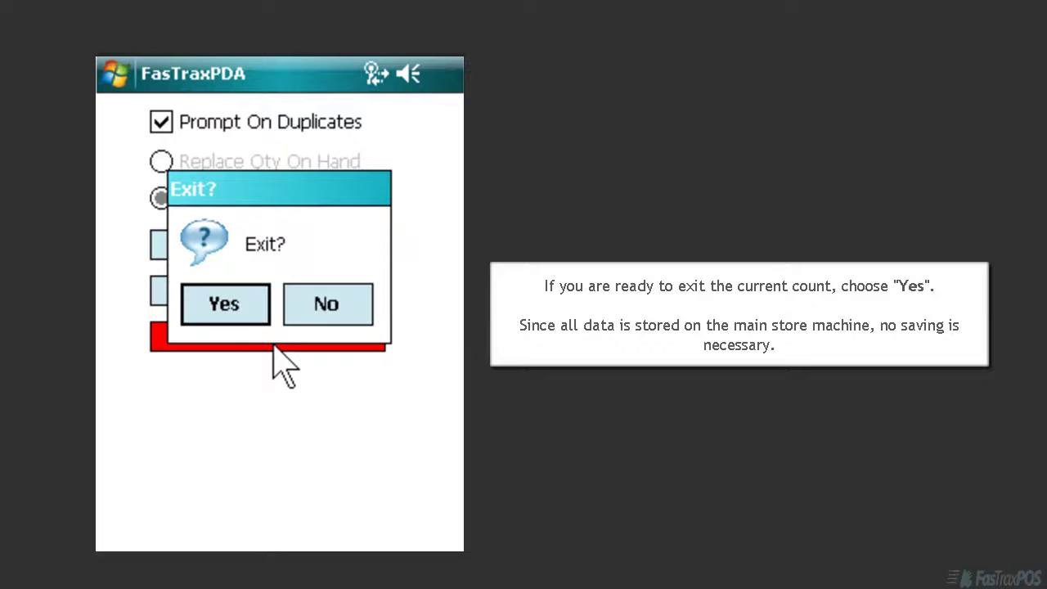
pyautogui.click(222, 314)
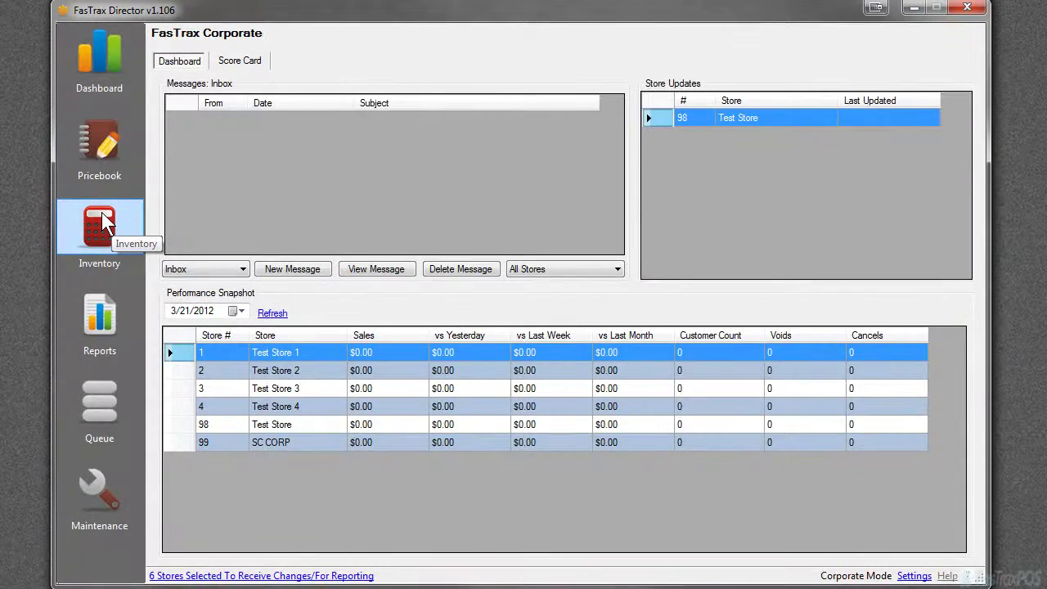
# Go to Inventory > Inventory > Cycle Counts to list the unfinished 3/22/2012 Lighters count
pyautogui.click(102, 212)
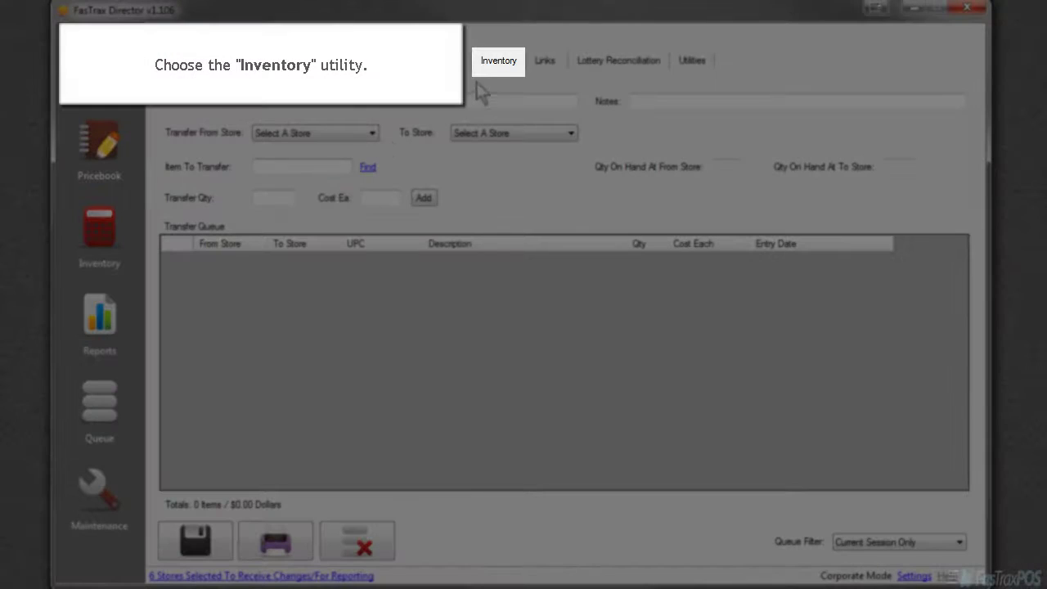
pyautogui.click(496, 62)
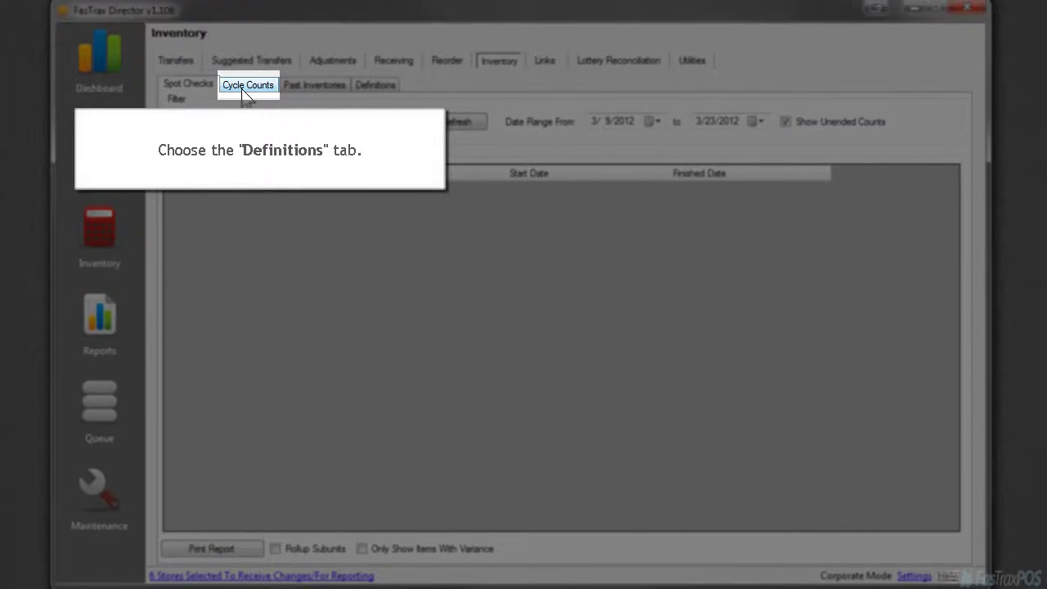
pyautogui.click(242, 88)
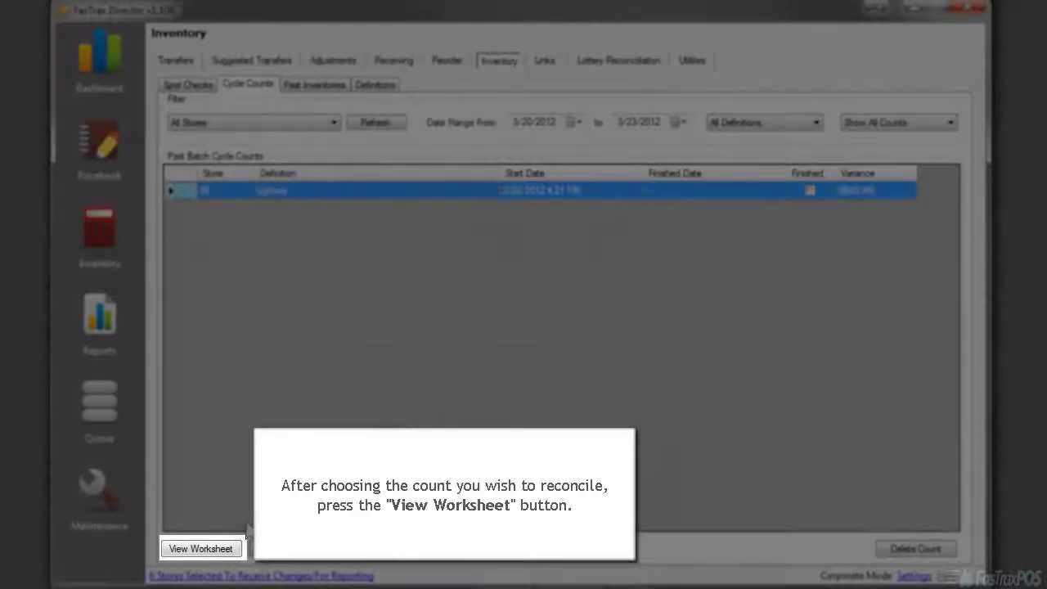
# Open the Cycle Count Worksheet for the unfinished Lighters count with its ($680.46) variance
pyautogui.click(201, 549)
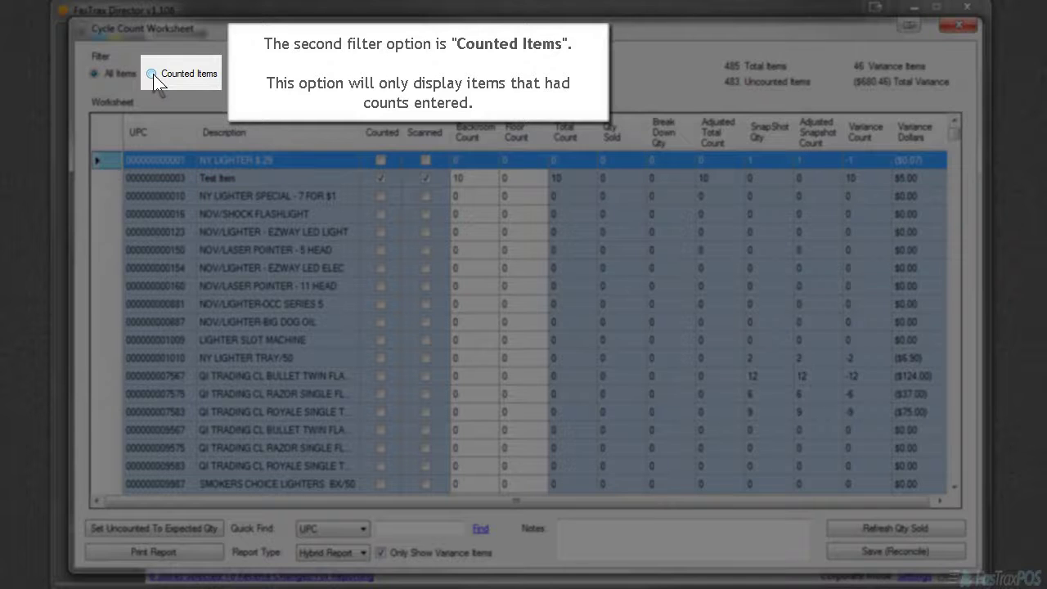
# Filter the worksheet to Counted Items, then to Uncounted Items
pyautogui.click(153, 73)
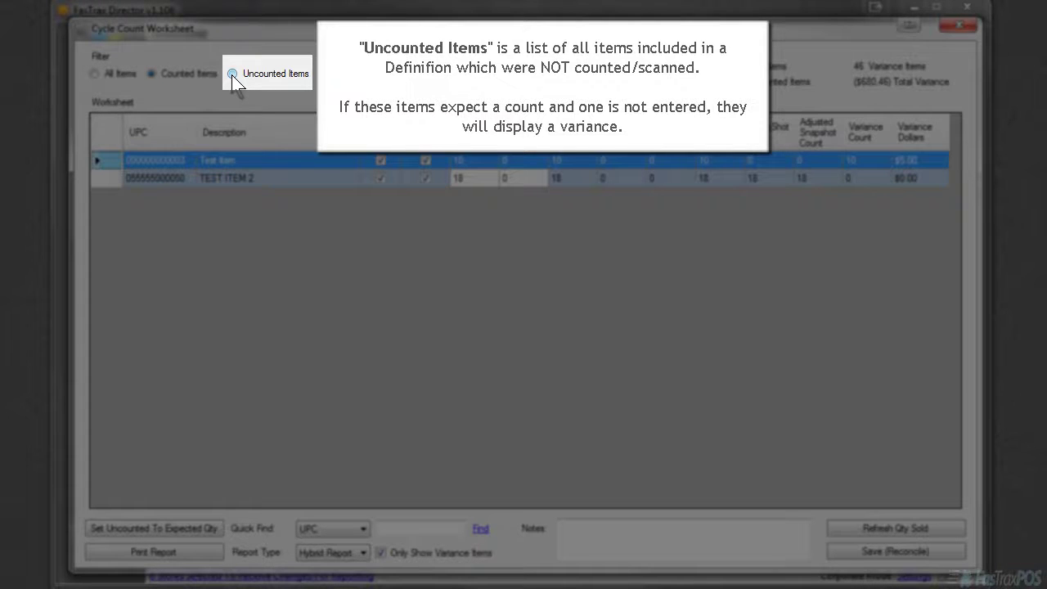
pyautogui.click(232, 75)
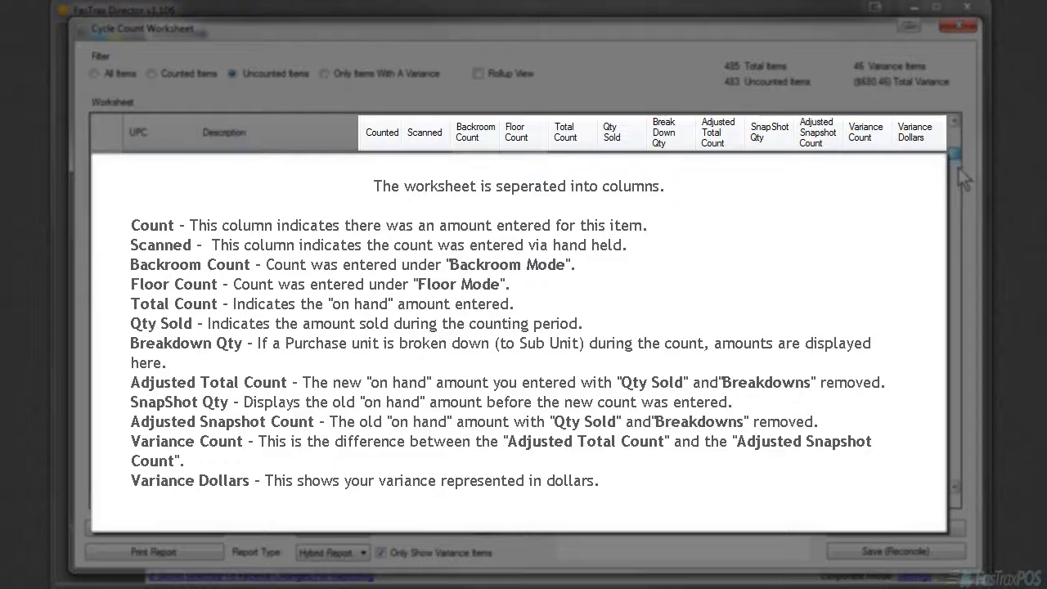
pyautogui.moveTo(961, 169); pyautogui.dragTo(959, 137)
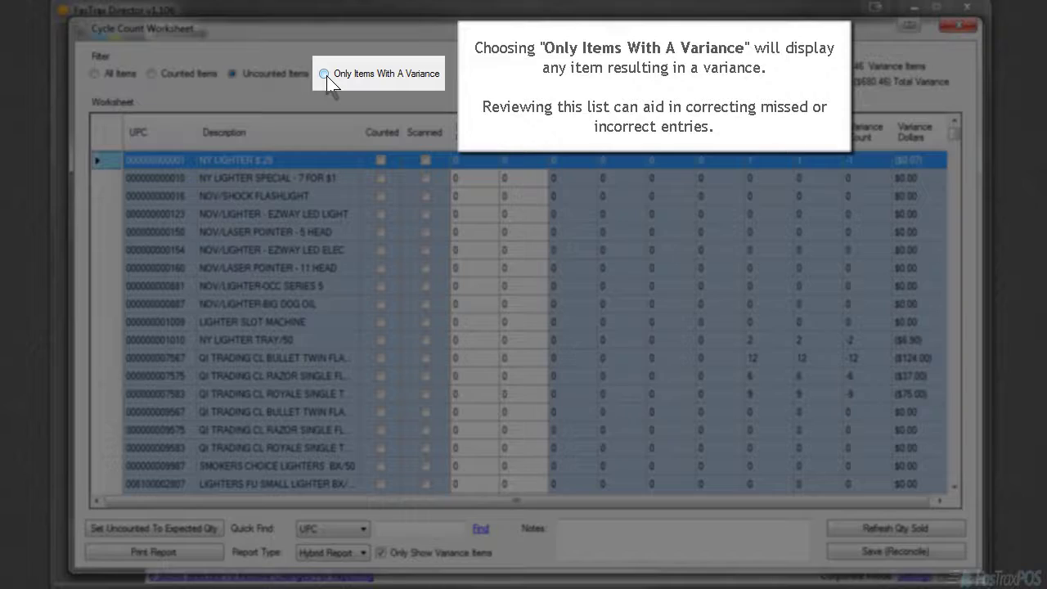
# Try the variance-only filter and Rollup View, then return to All Items with rollup off
pyautogui.click(325, 75)
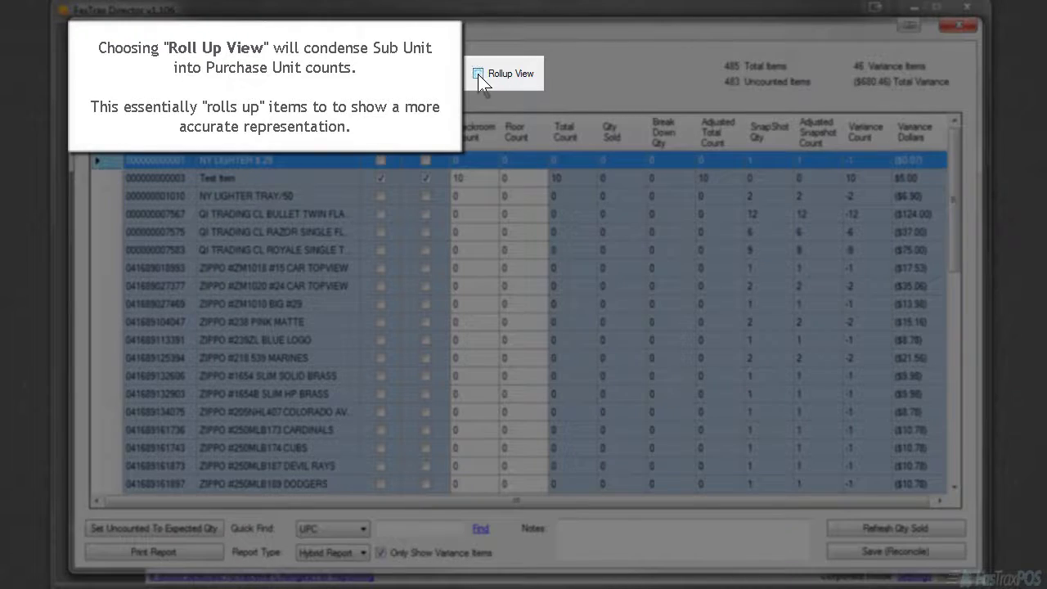
pyautogui.click(478, 73)
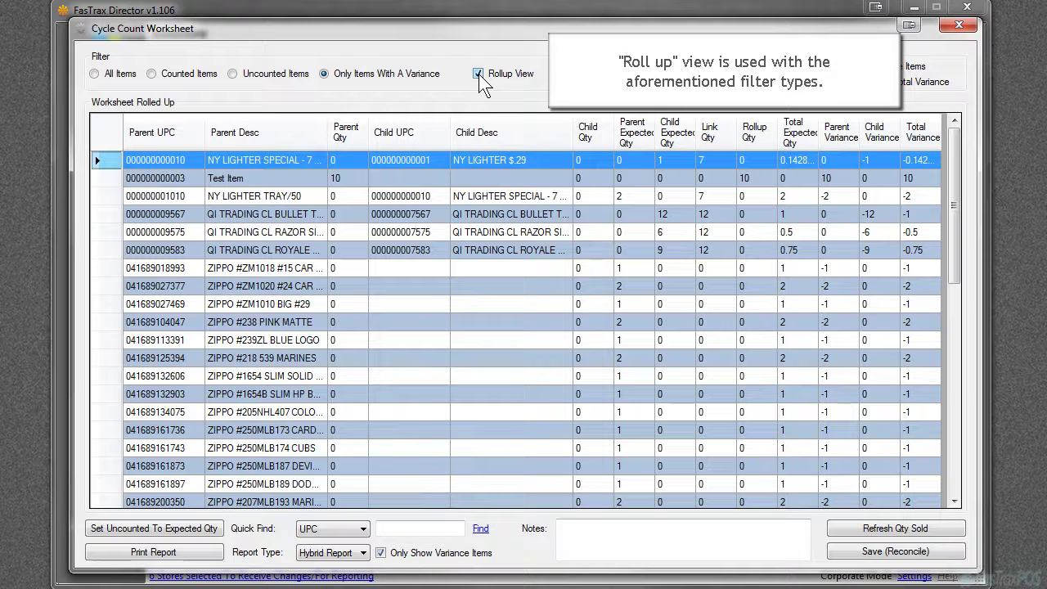
pyautogui.click(95, 74)
pyautogui.click(479, 73)
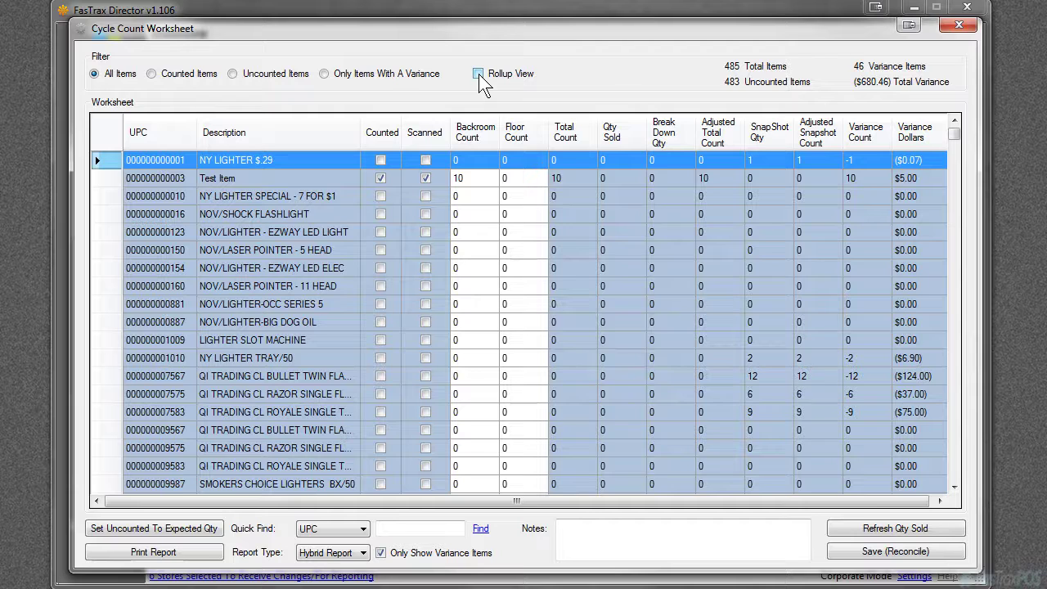
# Filter the worksheet to Counted Items, showing Test Item (10) and TEST ITEM 2 (18)
pyautogui.click(154, 75)
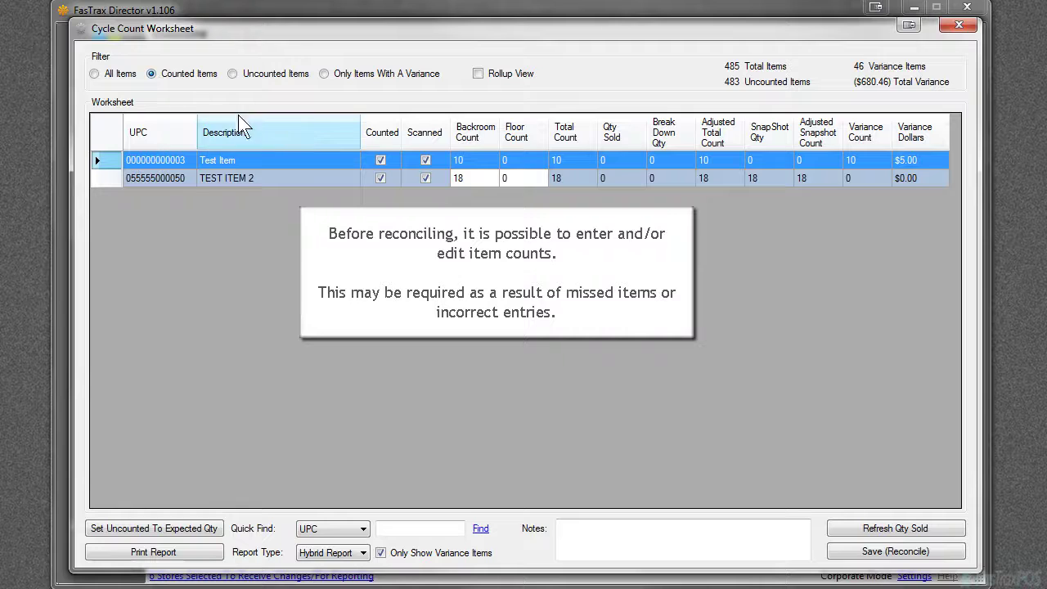
# Enter 17 in TEST ITEM 2's Backroom Count cell, giving a ($0.50) variance
pyautogui.click(473, 177)
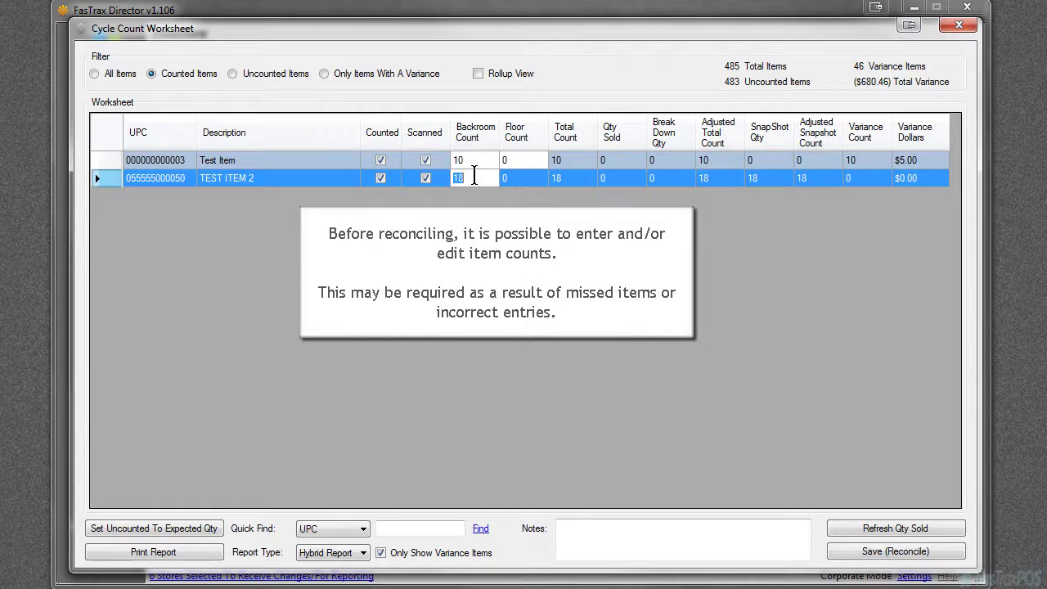
pyautogui.press('BackSpace')
pyautogui.write('17')
pyautogui.click(512, 176)
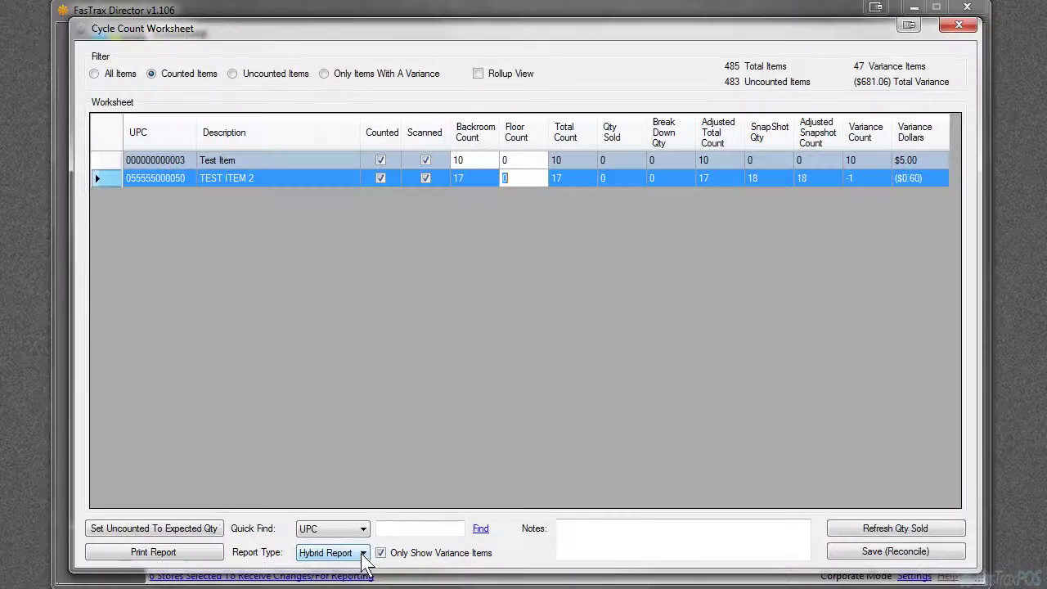
# Show the Detail, Rollup and Hybrid Report options in the Report Type list
pyautogui.click(363, 553)
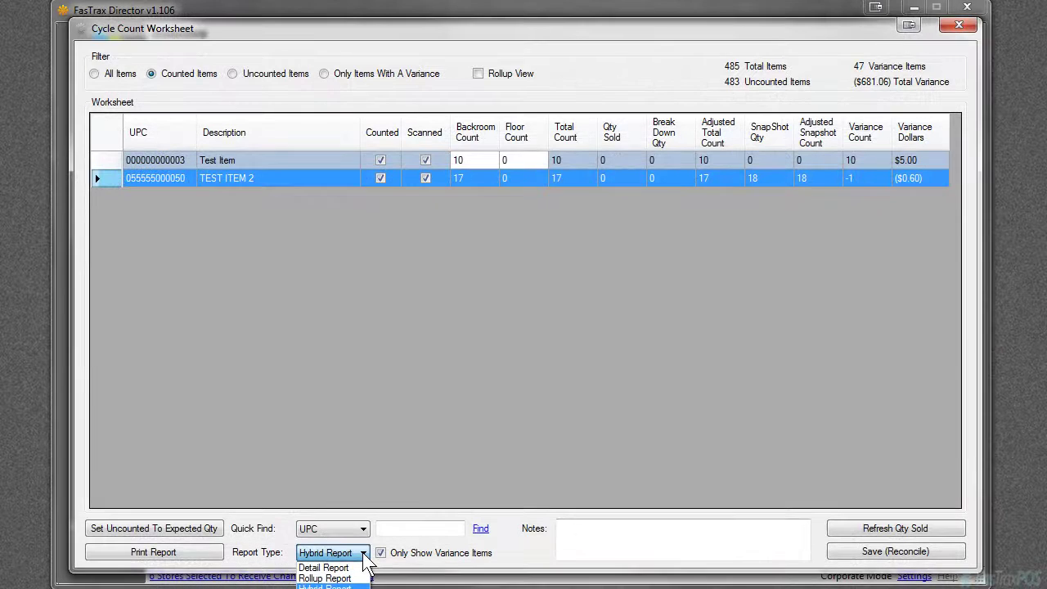
pyautogui.click(364, 556)
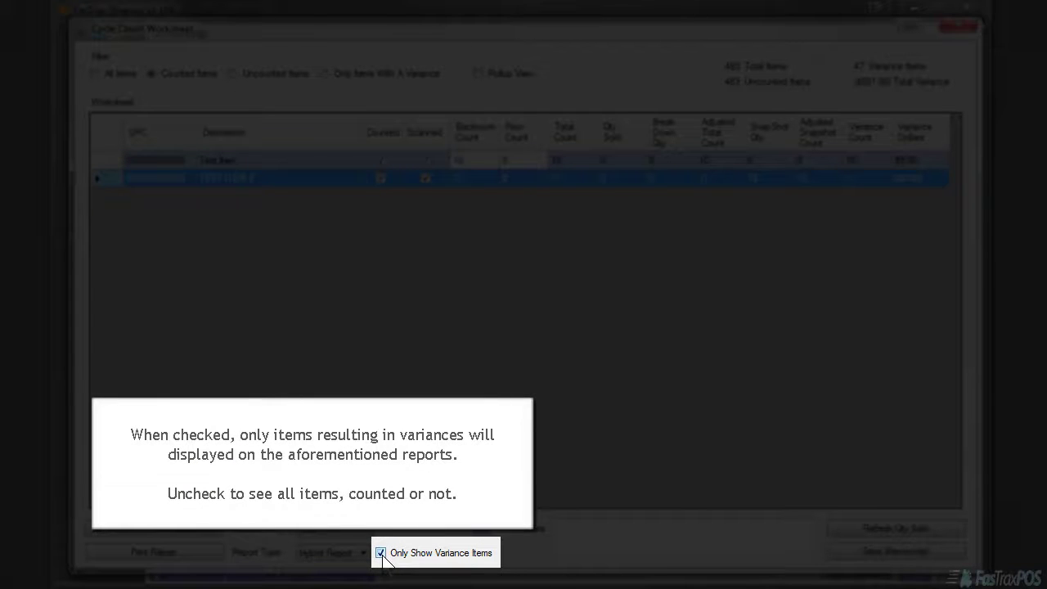
pyautogui.click(381, 553)
pyautogui.click(380, 554)
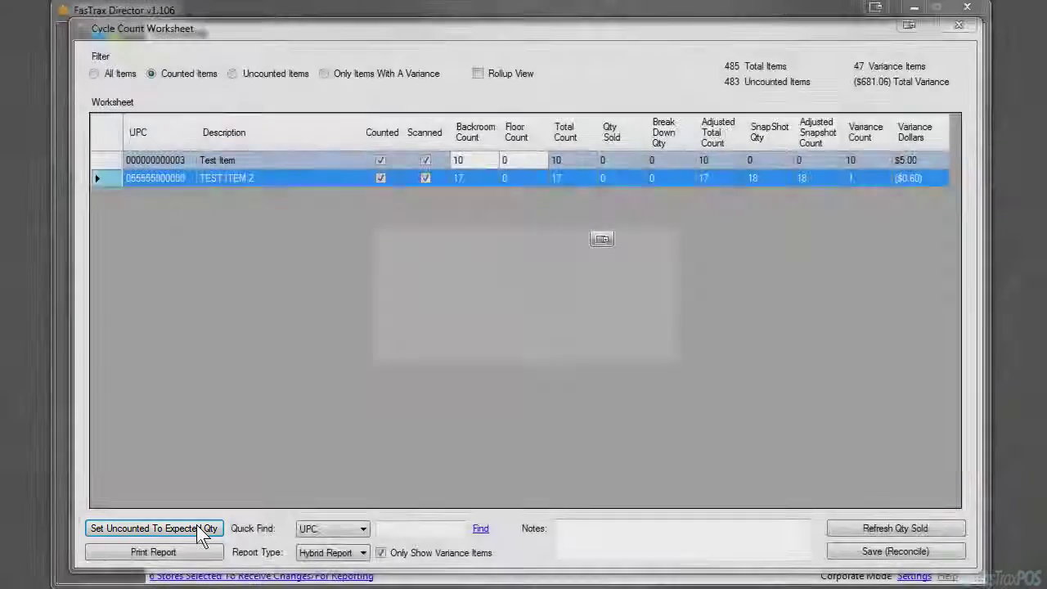
pyautogui.click(202, 530)
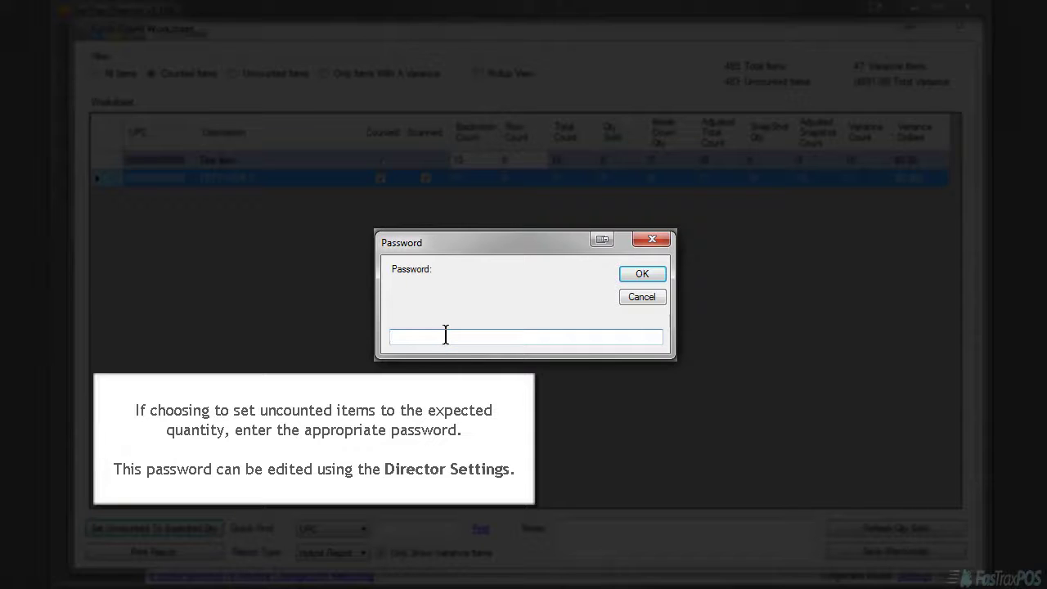
pyautogui.write('fastrax')
pyautogui.click(655, 273)
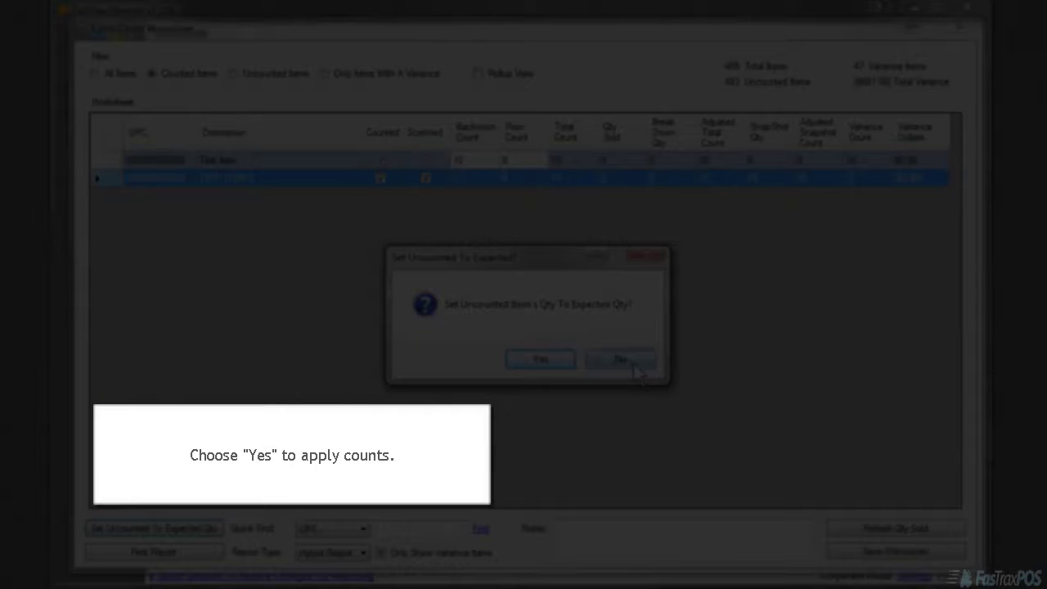
pyautogui.click(633, 363)
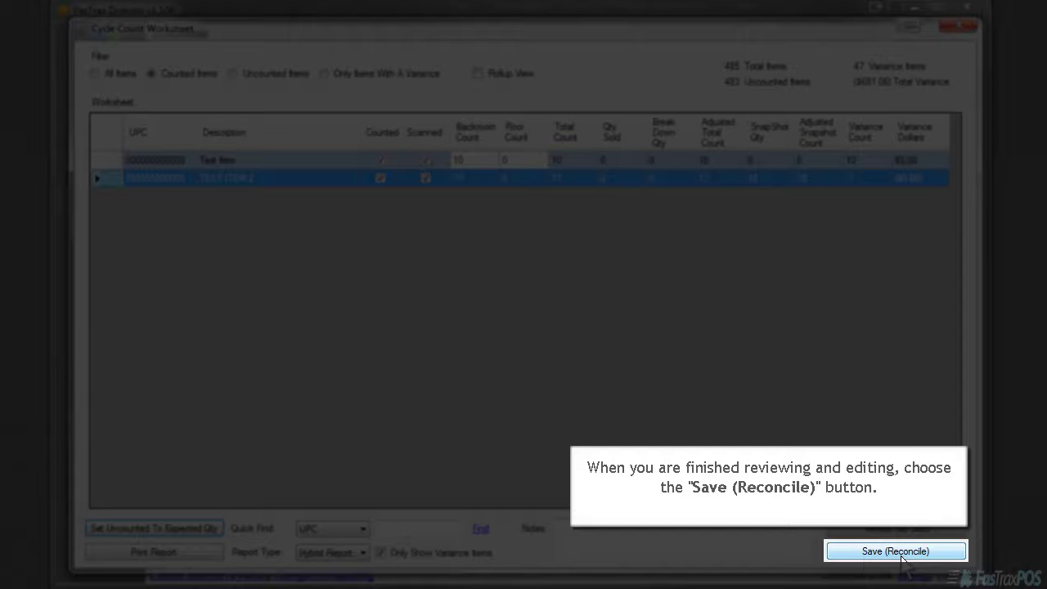
# Save and reconcile the cycle count, applying the counted quantities to physical inventory
pyautogui.click(902, 553)
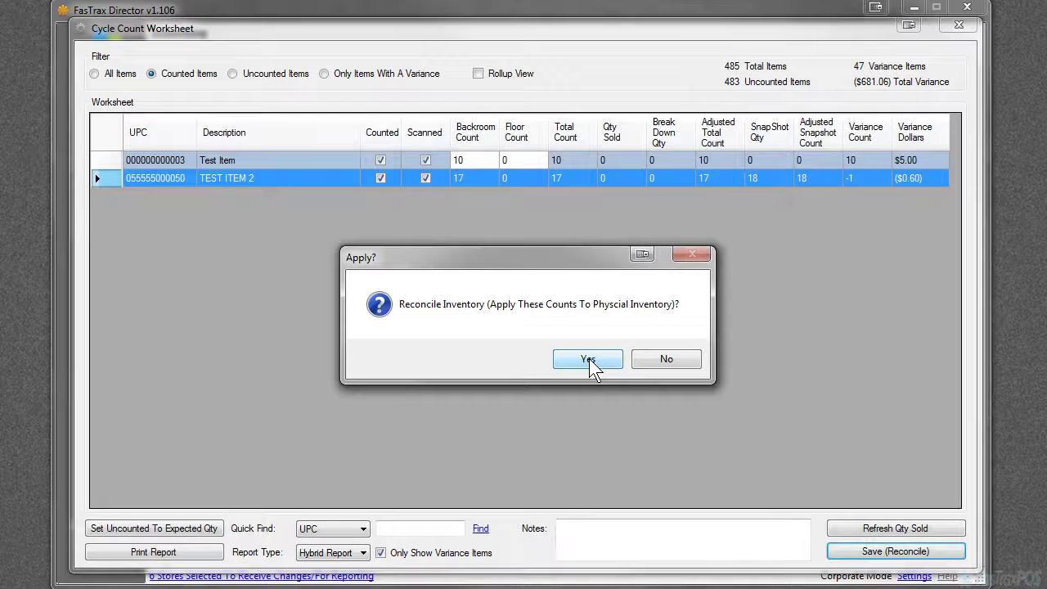
pyautogui.click(589, 358)
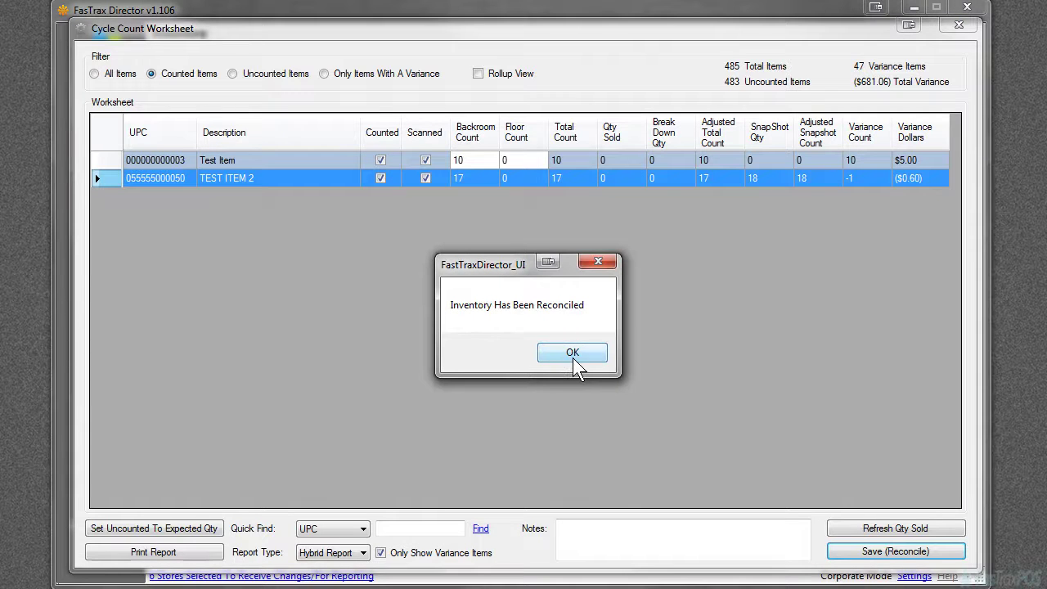
pyautogui.click(572, 357)
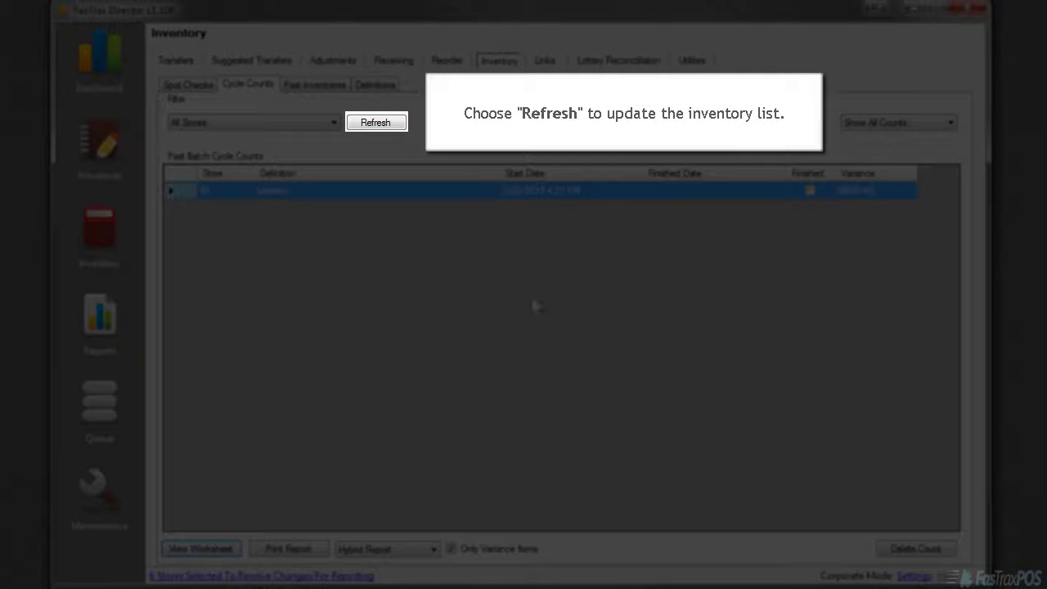
# Refresh the Past Batch Cycle Counts list on the Cycle Counts tab
pyautogui.click(398, 121)
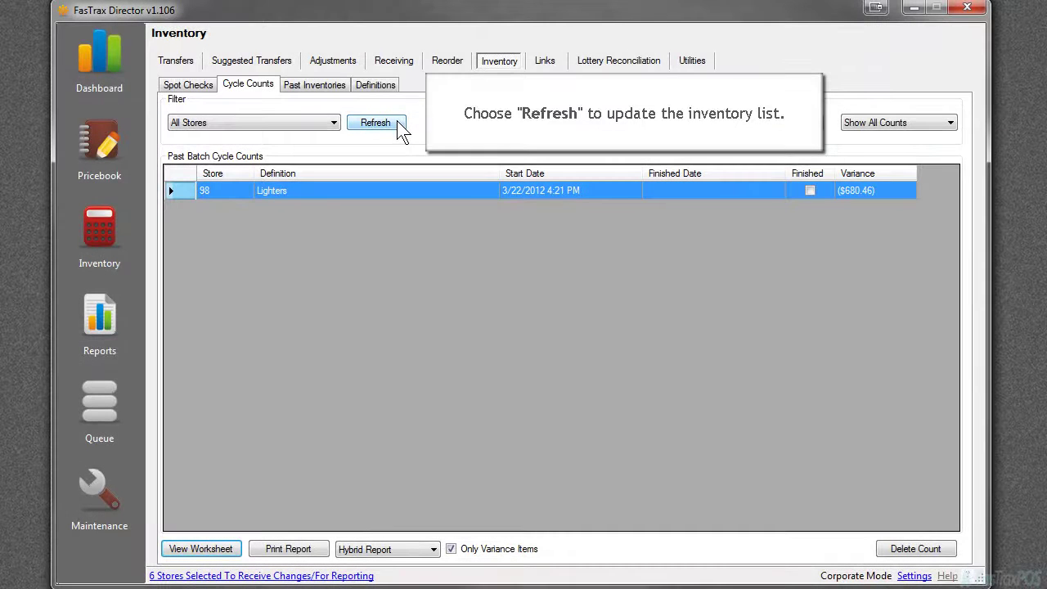
pyautogui.click(396, 120)
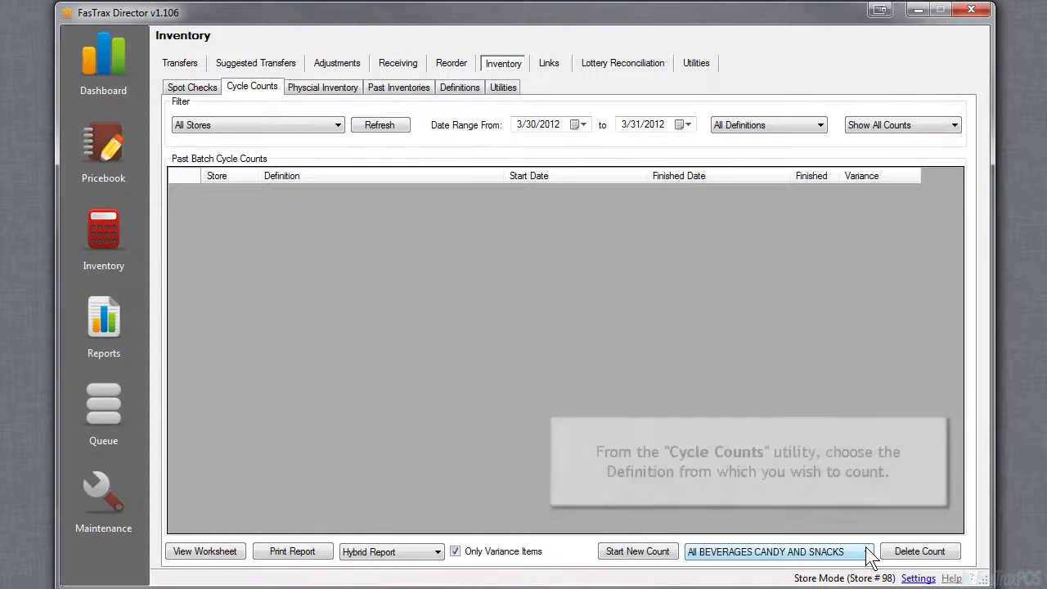
# Start a new cycle count with the Lighters definition and confirm it has begun
pyautogui.click(869, 552)
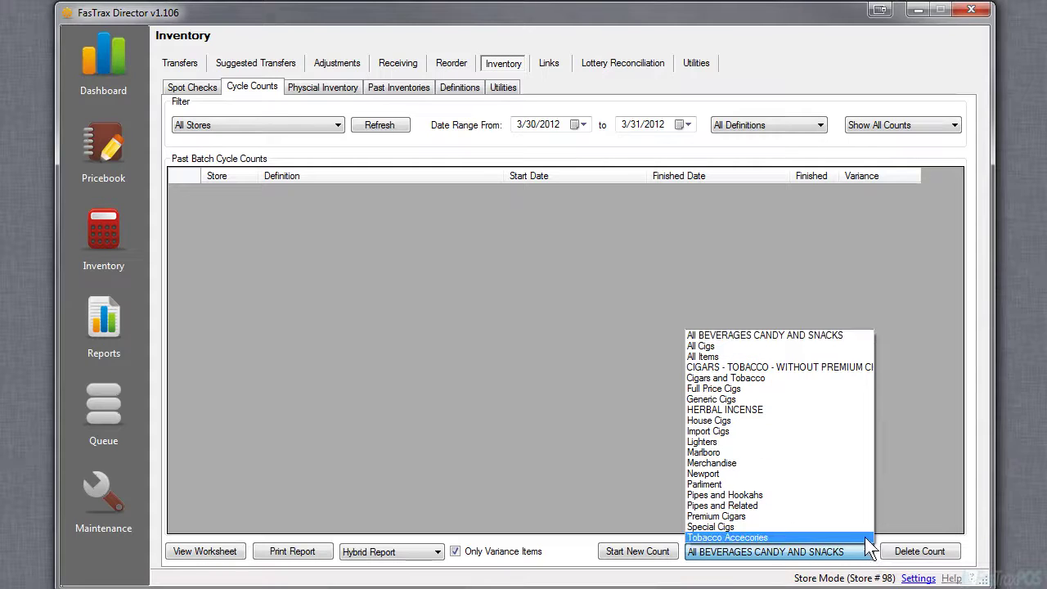
pyautogui.click(849, 443)
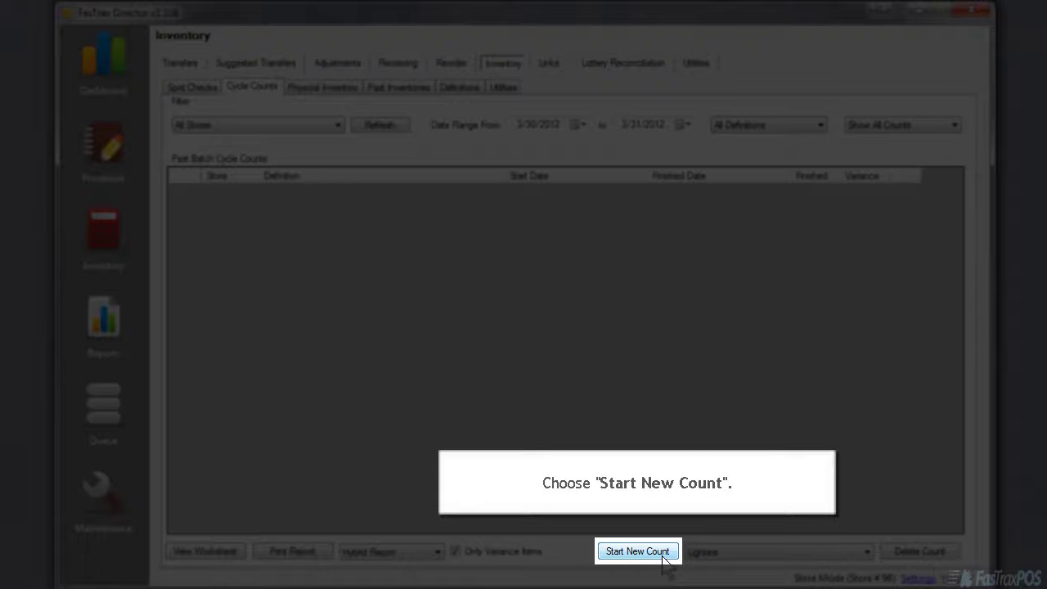
pyautogui.click(664, 556)
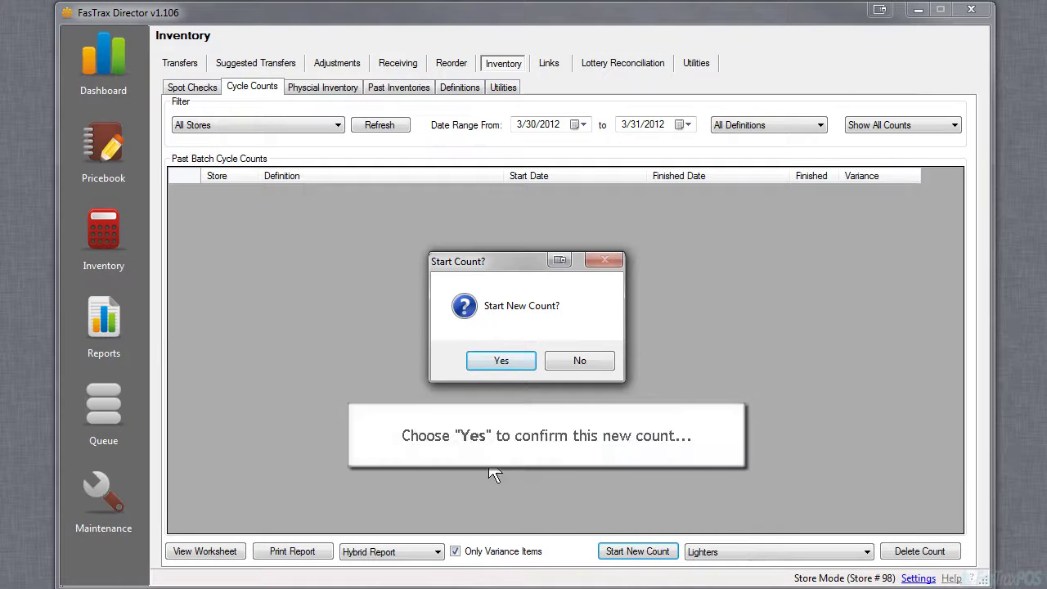
pyautogui.click(491, 368)
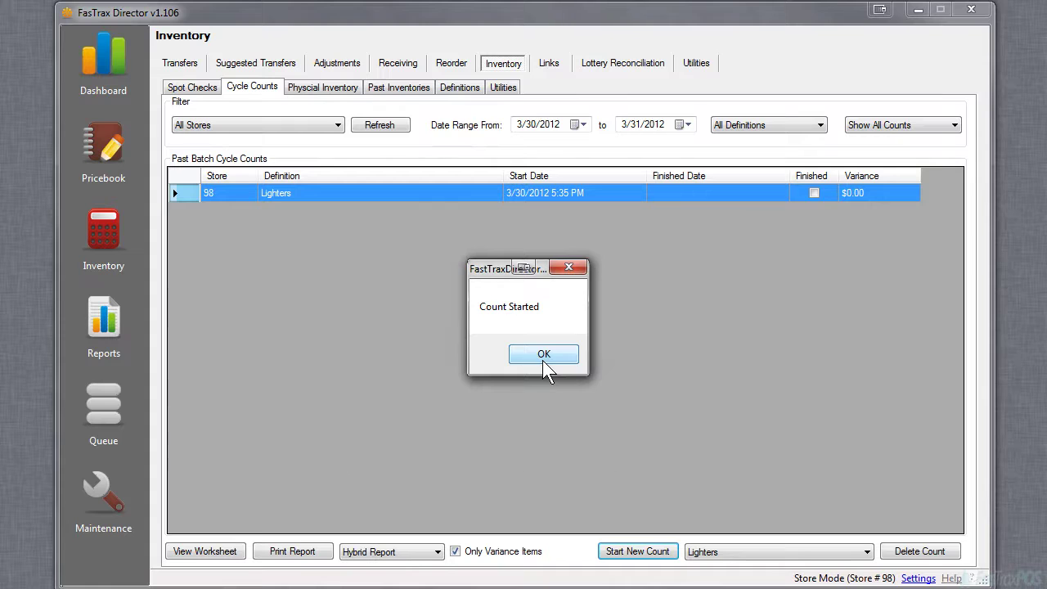
pyautogui.click(542, 360)
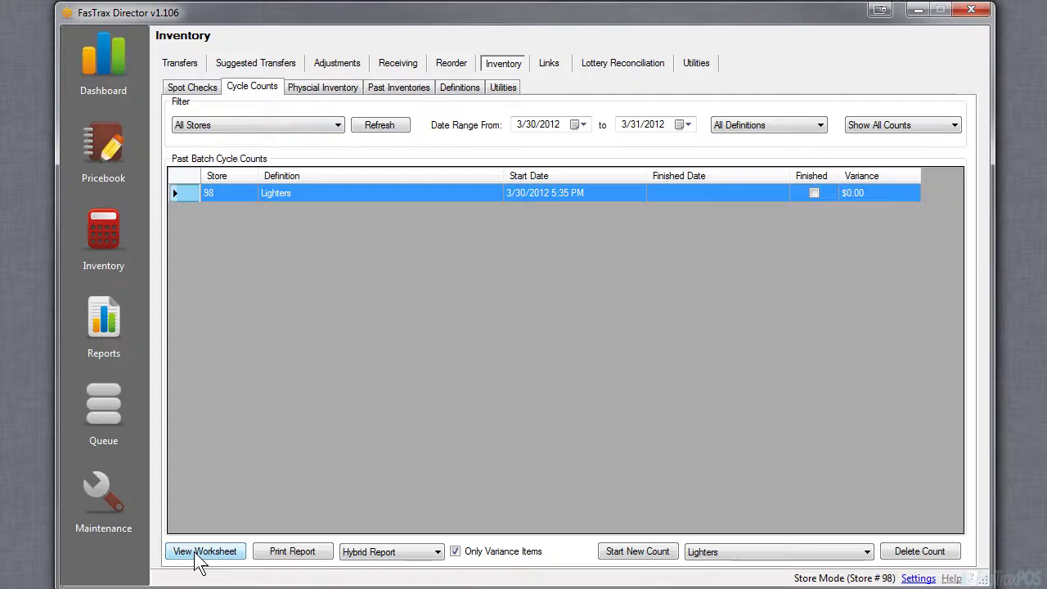
# Open the new count's worksheet; enter backroom 10 for NY LIGHTER $.29, floor 10 for Test Item
pyautogui.click(203, 552)
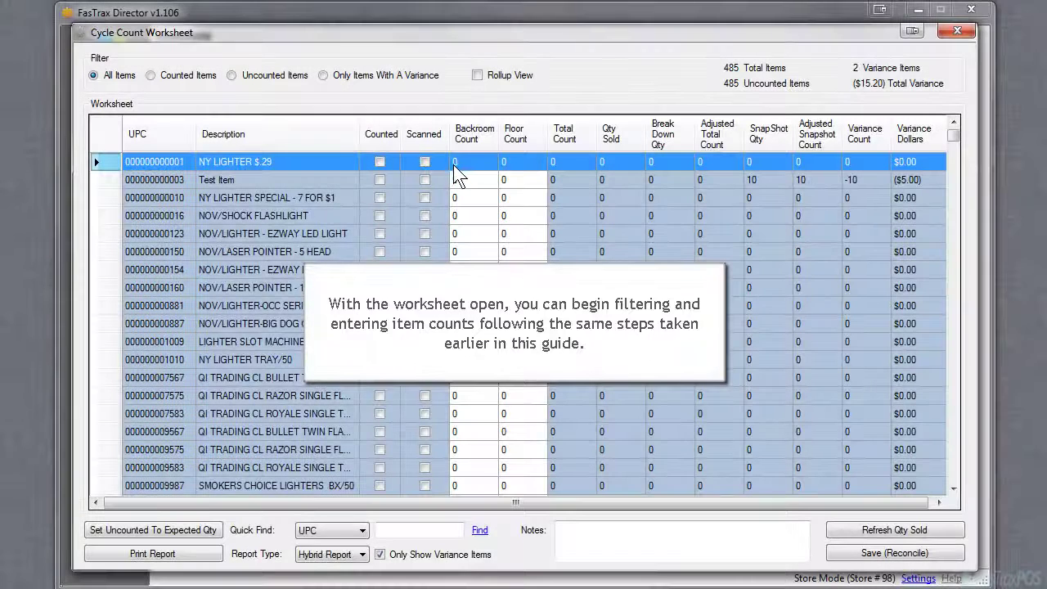
pyautogui.click(455, 163)
pyautogui.write('10')
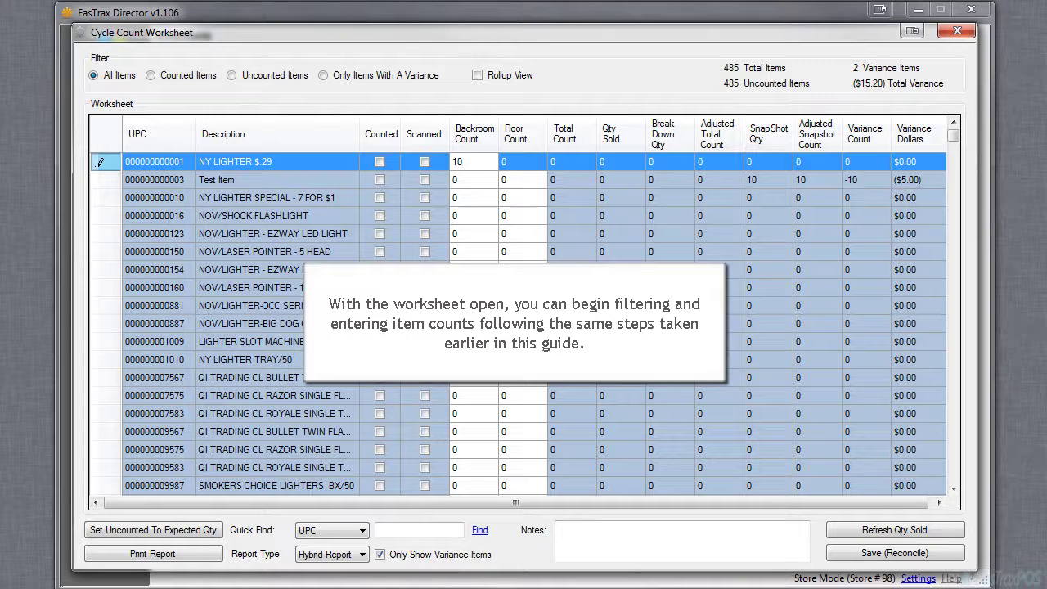
pyautogui.click(518, 180)
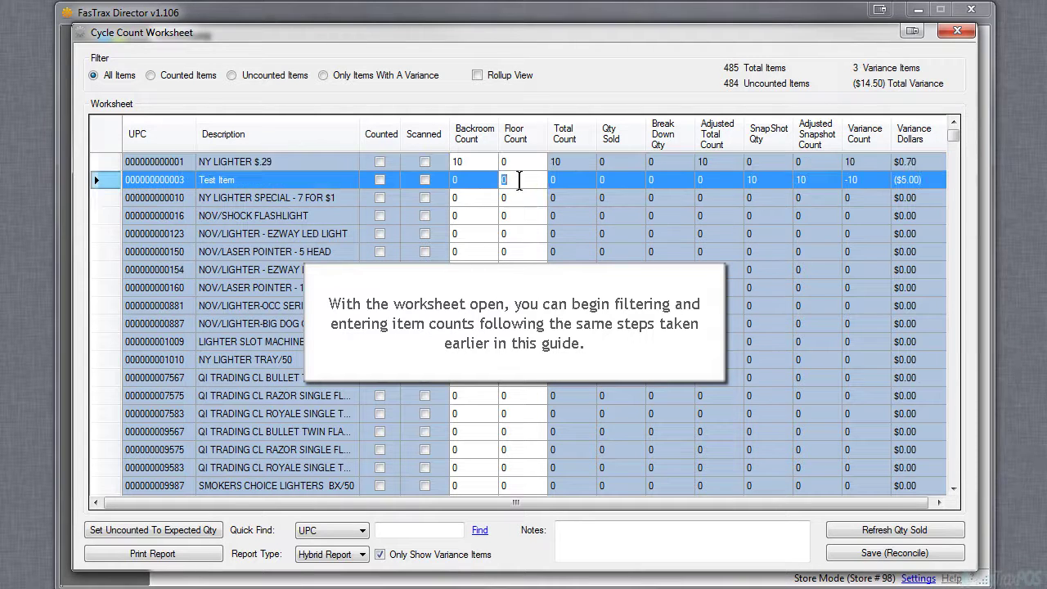
pyautogui.write('10')
pyautogui.click(517, 198)
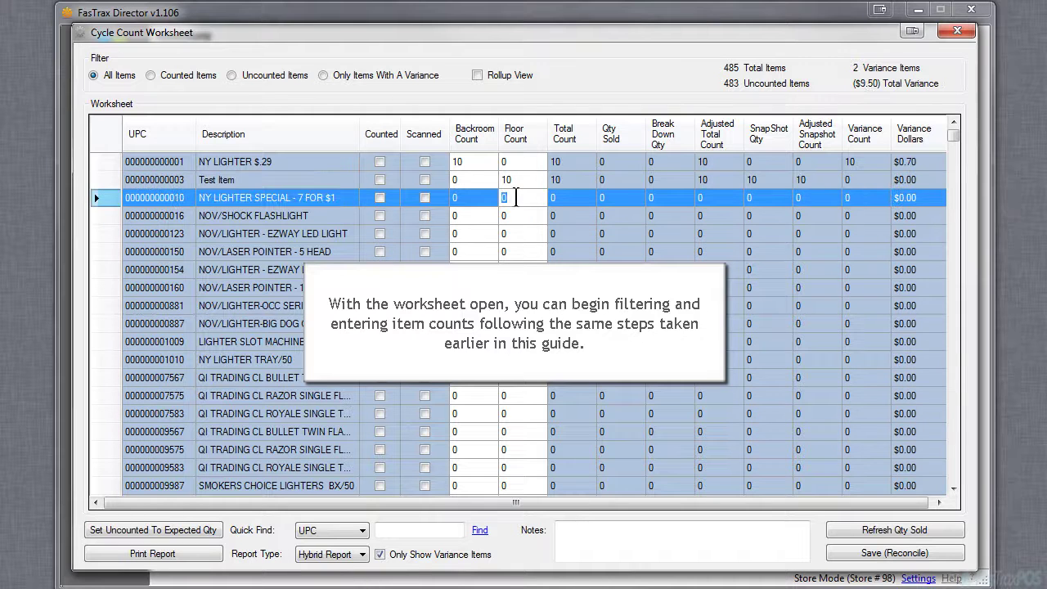